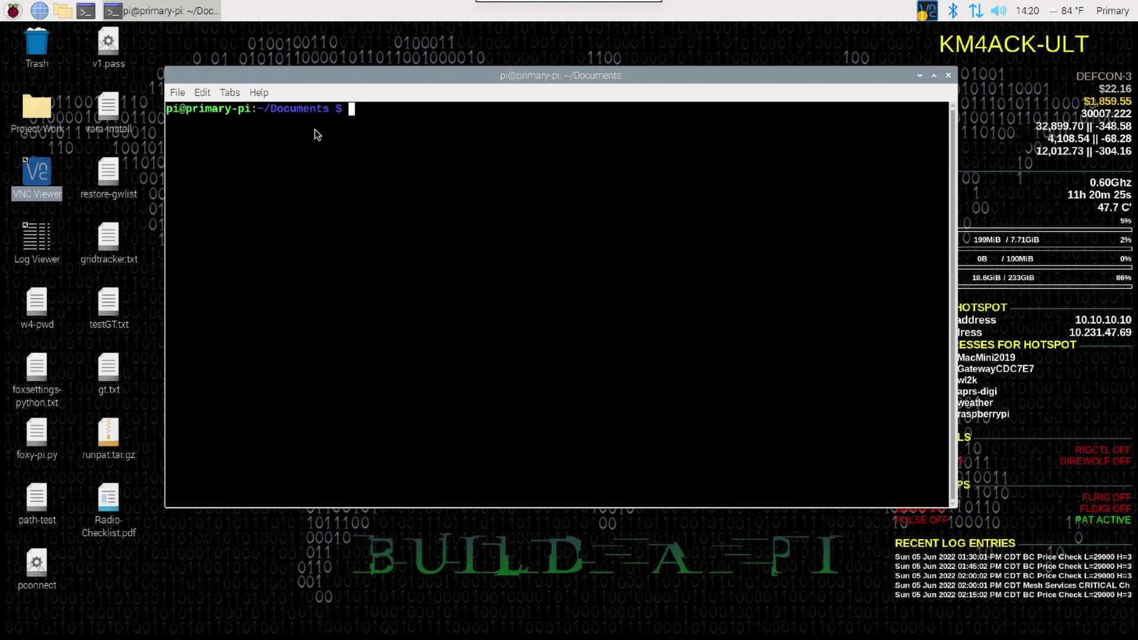
type("ls")
- Run ls to list the Documents folder contents, such as GridTracker, notes and music
key("Return")
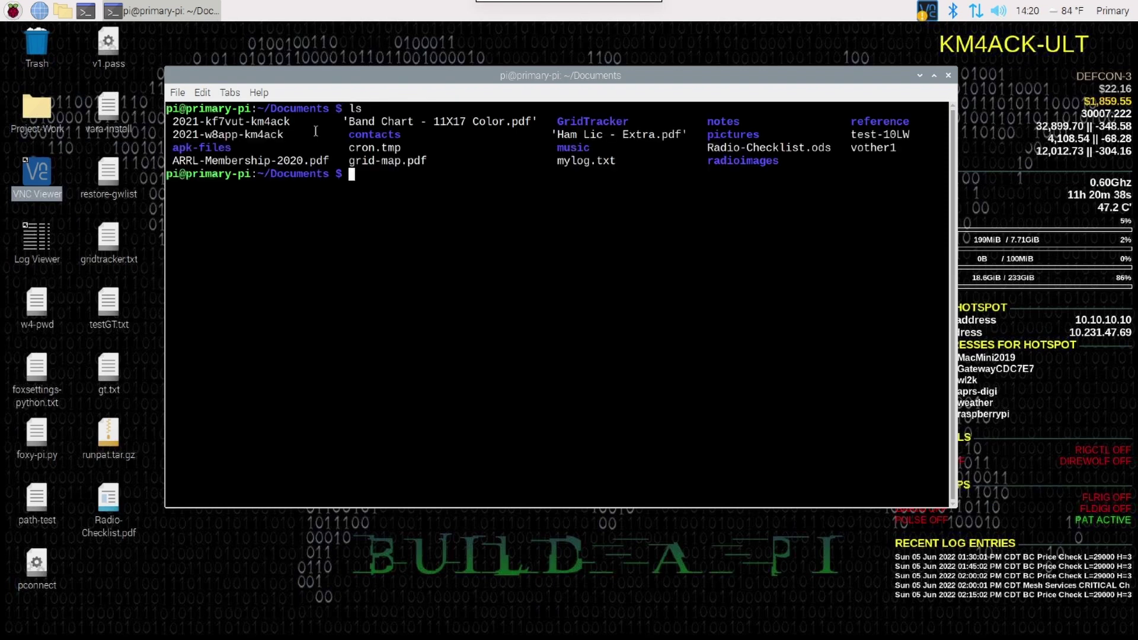
type("python3 -m http.server 7000")
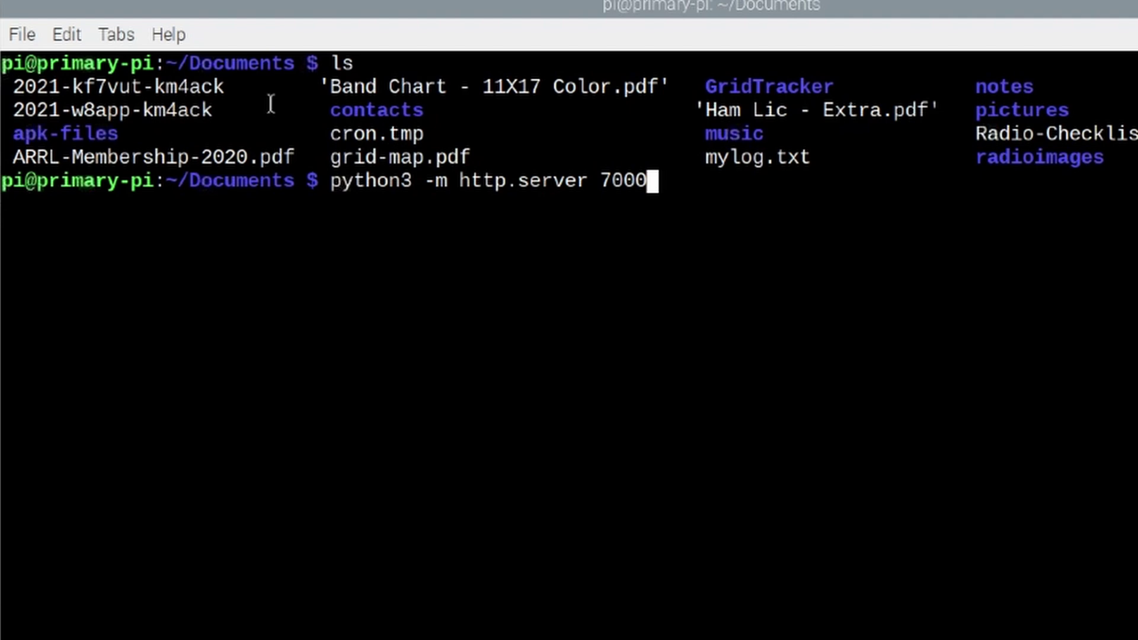
- Run python3 -m http.server 7000 to serve Documents on port 7000
key("Return")
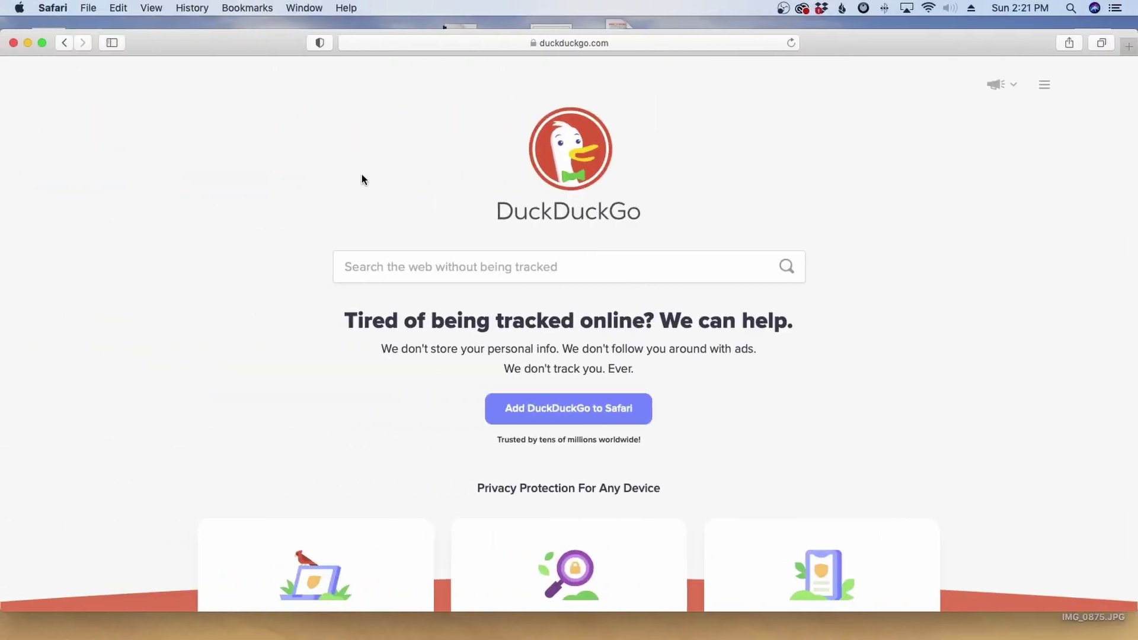
- Focus Safari's address bar to enter the Pi's address 10.10.10.10:7000
left_click(473, 44)
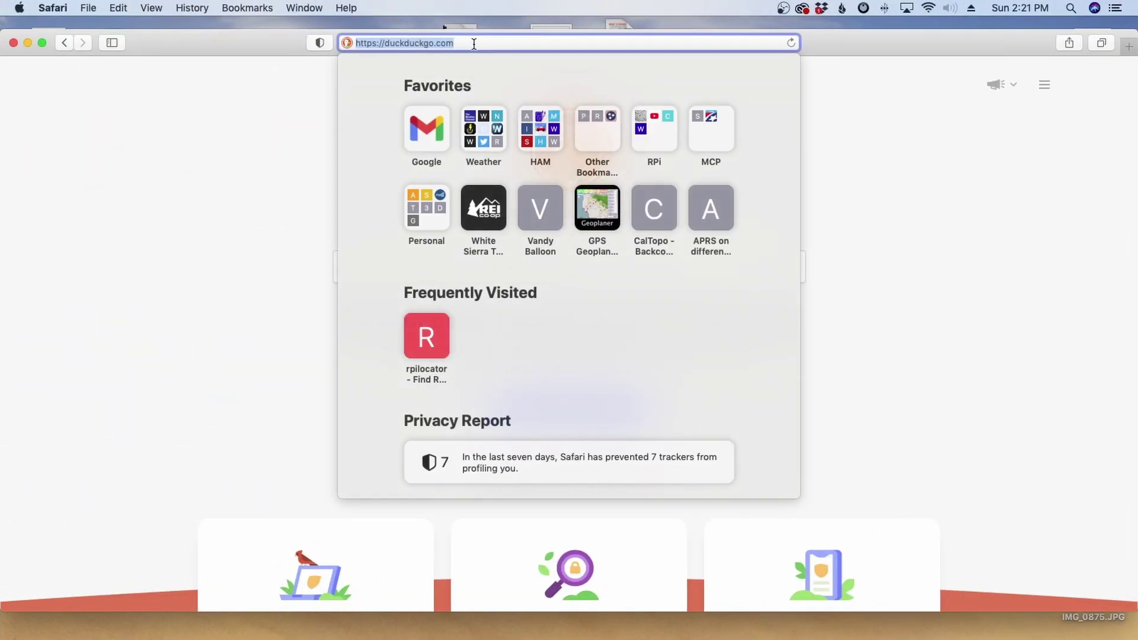
type("10.")
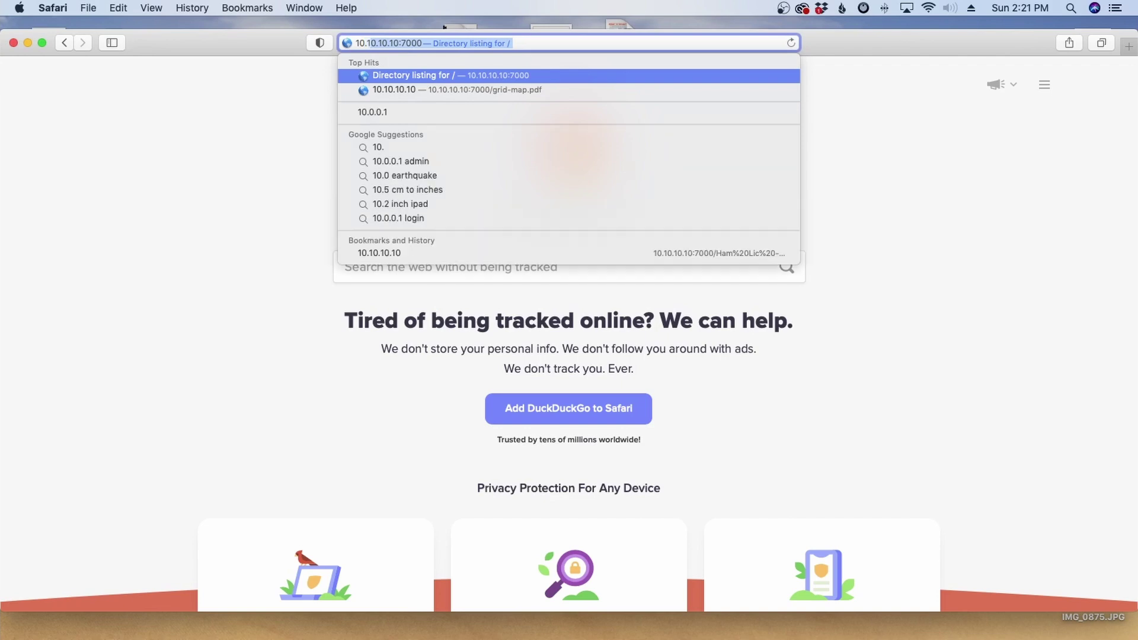
type("10.10.10")
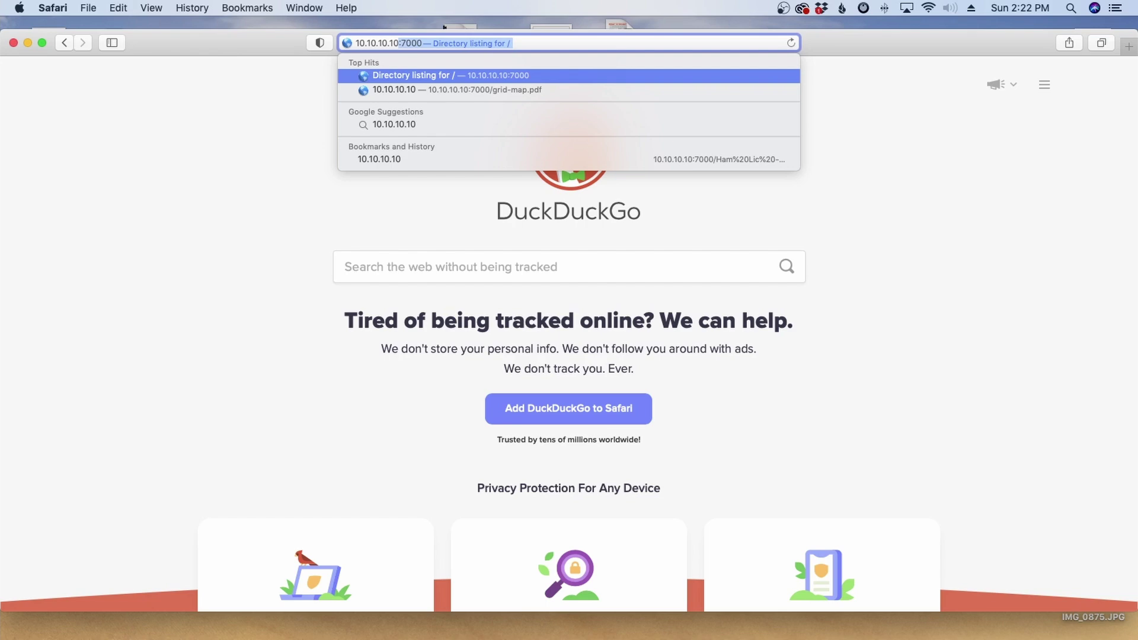
- Load 10.10.10.10:7000 in Safari to show the Documents directory listing
key("Return")
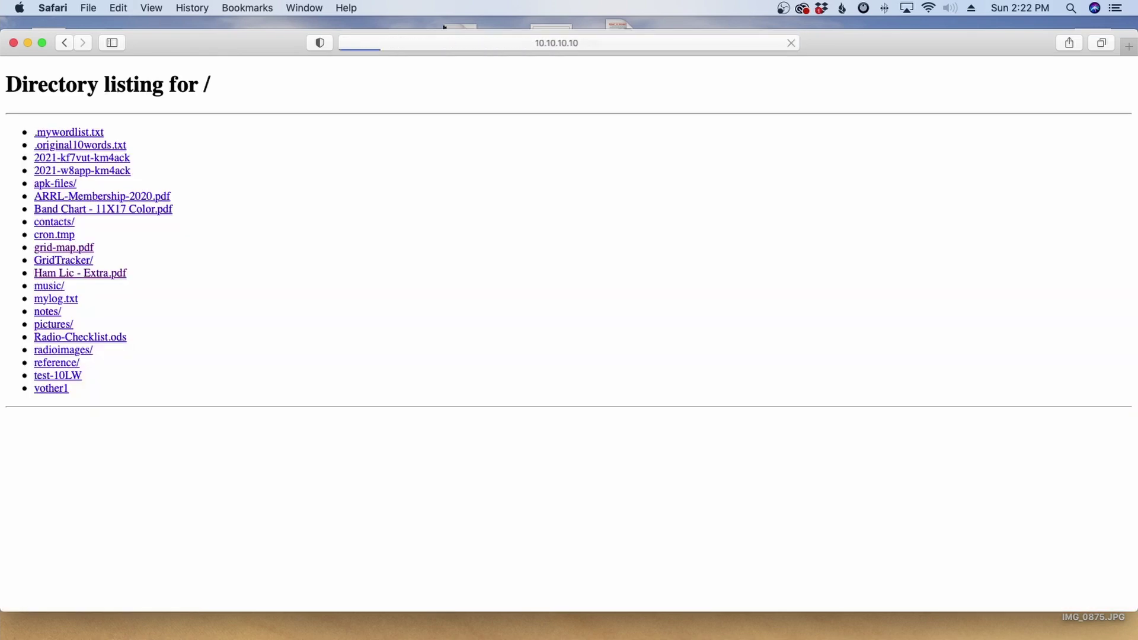